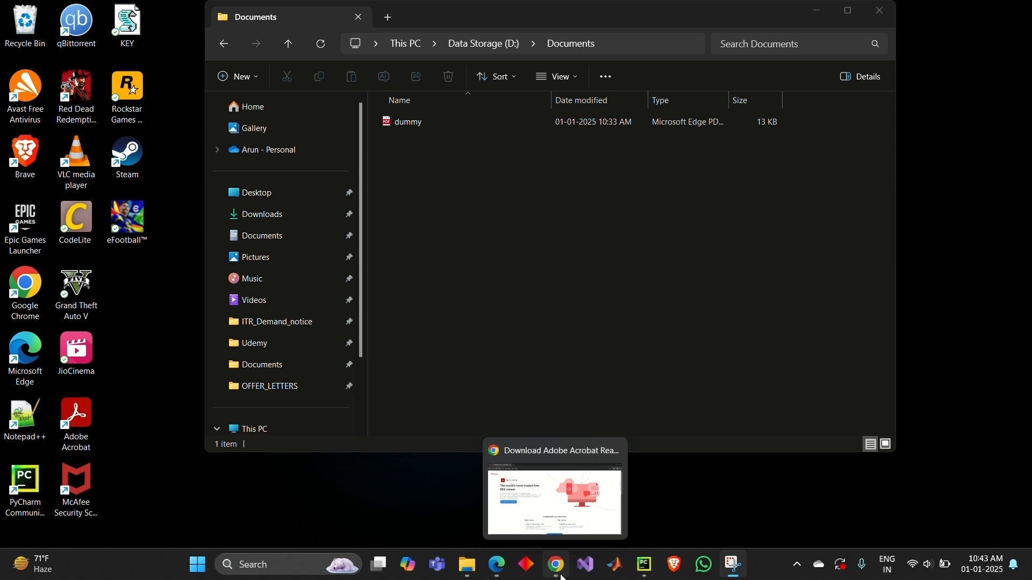
Switch to Chrome and open the additional download options on the Adobe Acrobat Reader download page.
{"action": "left_click", "coordinate": [562, 576]}
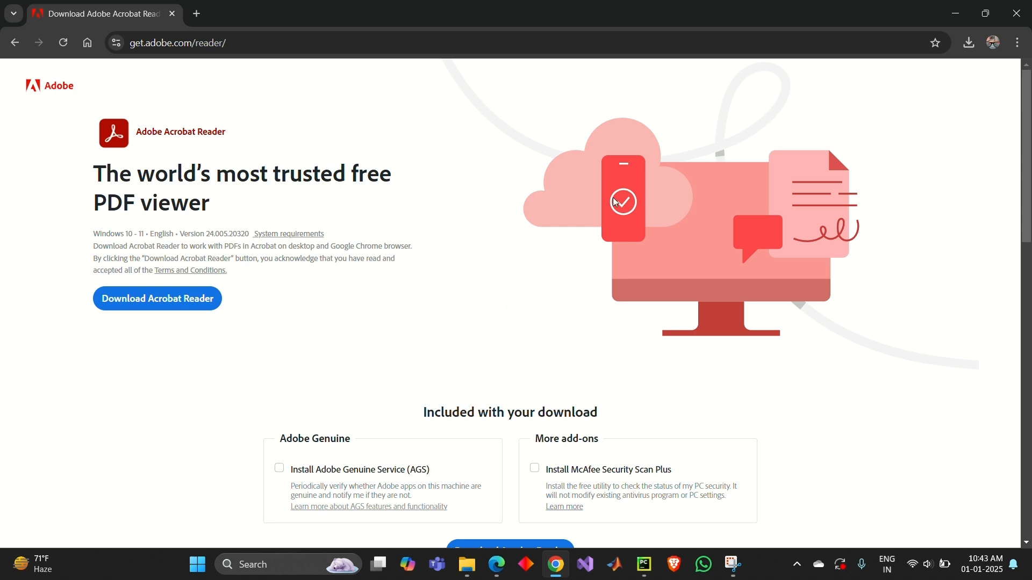
{"action": "left_click", "coordinate": [324, 43]}
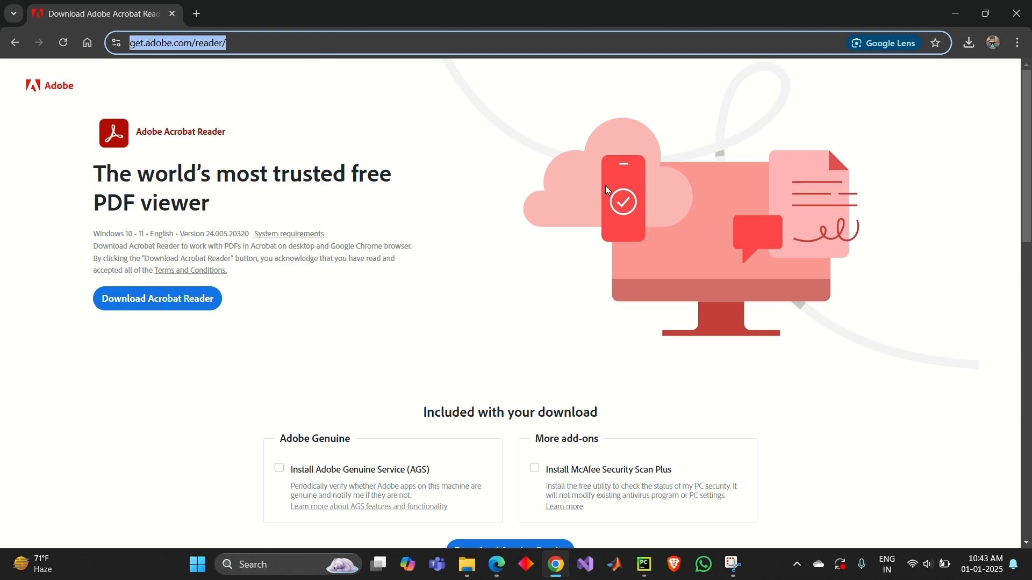
{"action": "scroll", "coordinate": [606, 190], "scroll_direction": "down", "scroll_amount": 4}
{"action": "scroll", "coordinate": [428, 322], "scroll_direction": "up", "scroll_amount": 4}
{"action": "scroll", "coordinate": [461, 387], "scroll_direction": "down", "scroll_amount": 4}
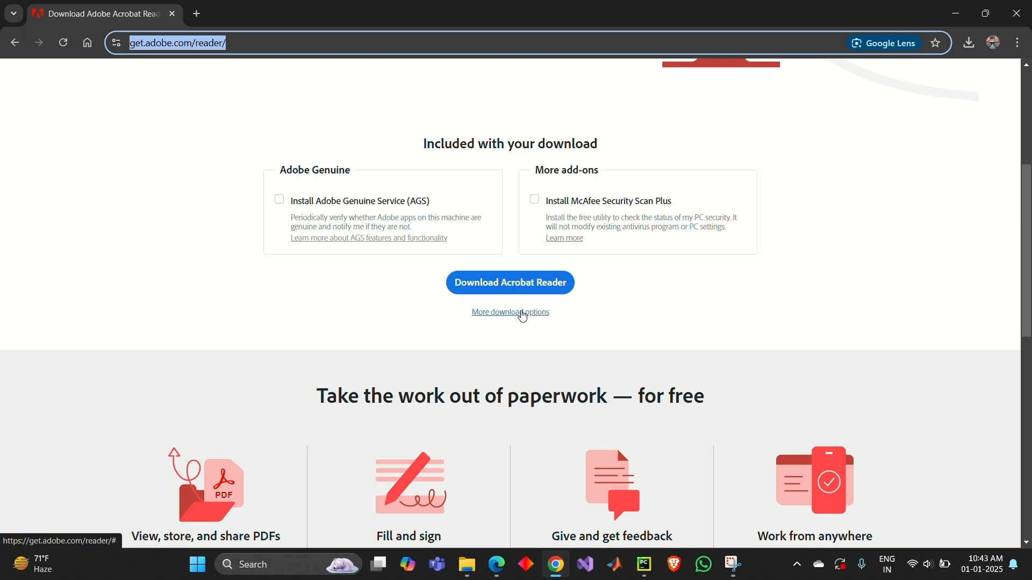
{"action": "left_click", "coordinate": [523, 314]}
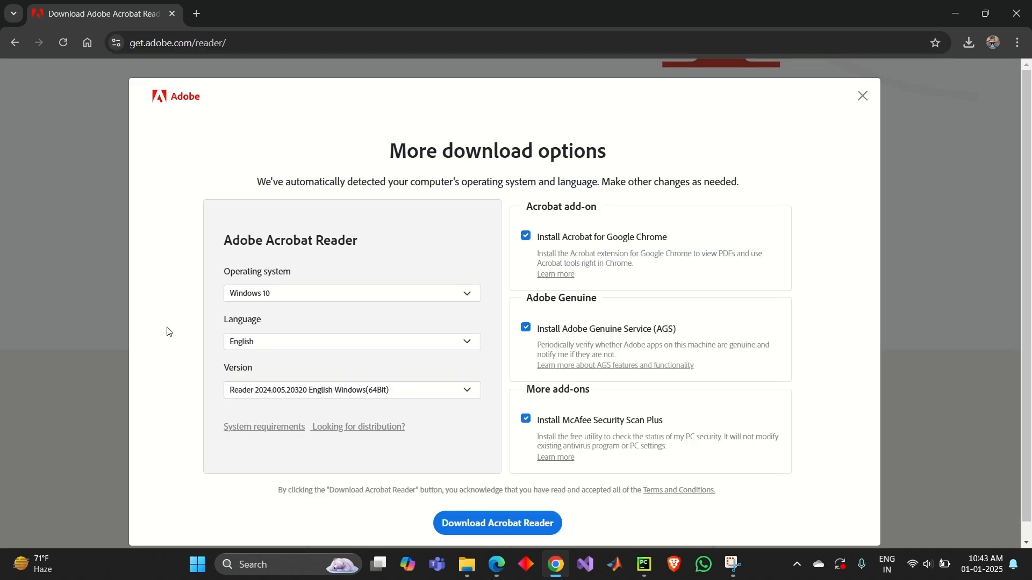
Examine the list of operating systems offered for the Acrobat Reader download.
{"action": "left_click", "coordinate": [475, 294]}
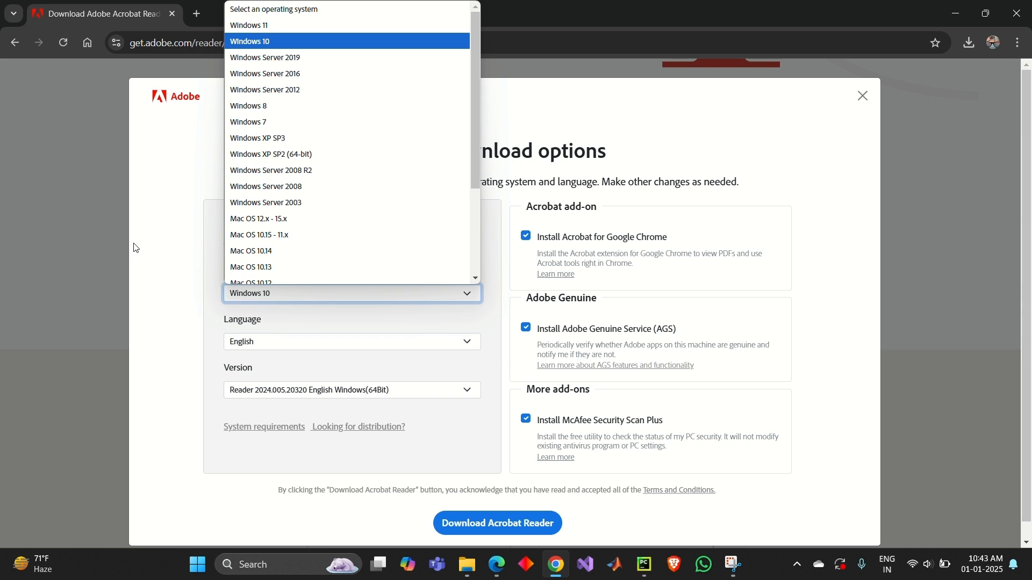
{"action": "key", "text": "Down"}
{"action": "key", "text": "Down"}
{"action": "key", "text": "Down"}
{"action": "key", "text": "Down"}
{"action": "key", "text": "Down"}
{"action": "key", "text": "Down"}
{"action": "key", "text": "Down"}
{"action": "left_click", "coordinate": [167, 197]}
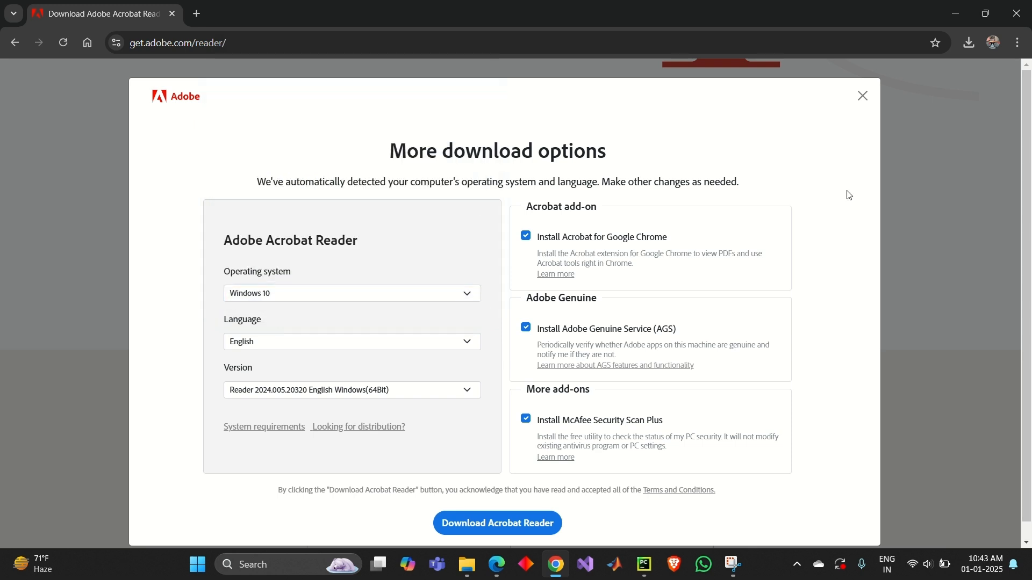
Deselect the Acrobat for Google Chrome, Adobe Genuine Service and McAfee Security Scan Plus add-ons, and close the download options.
{"action": "left_click", "coordinate": [525, 238]}
{"action": "left_click", "coordinate": [526, 328]}
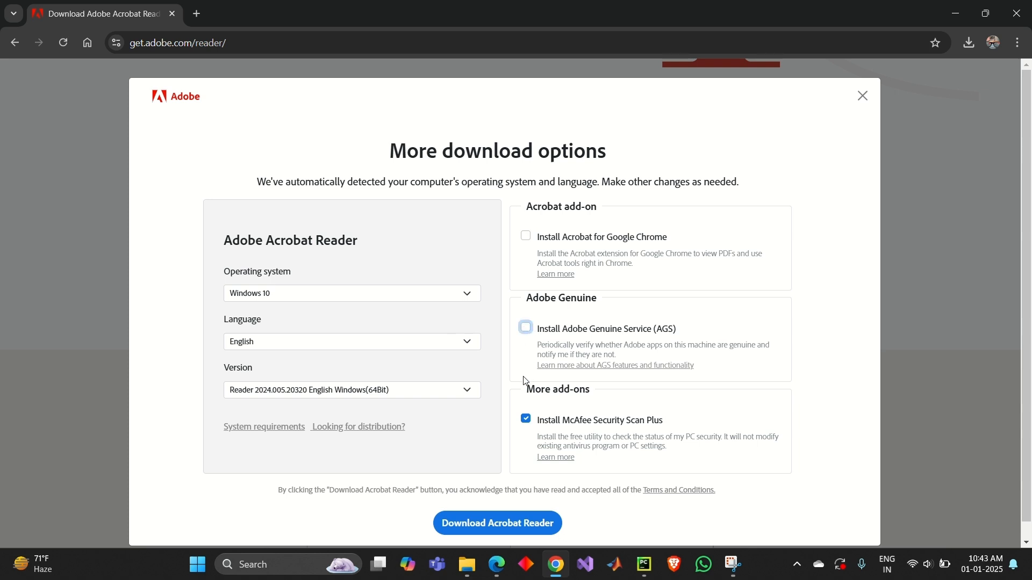
{"action": "left_click", "coordinate": [526, 419]}
{"action": "left_click", "coordinate": [864, 102]}
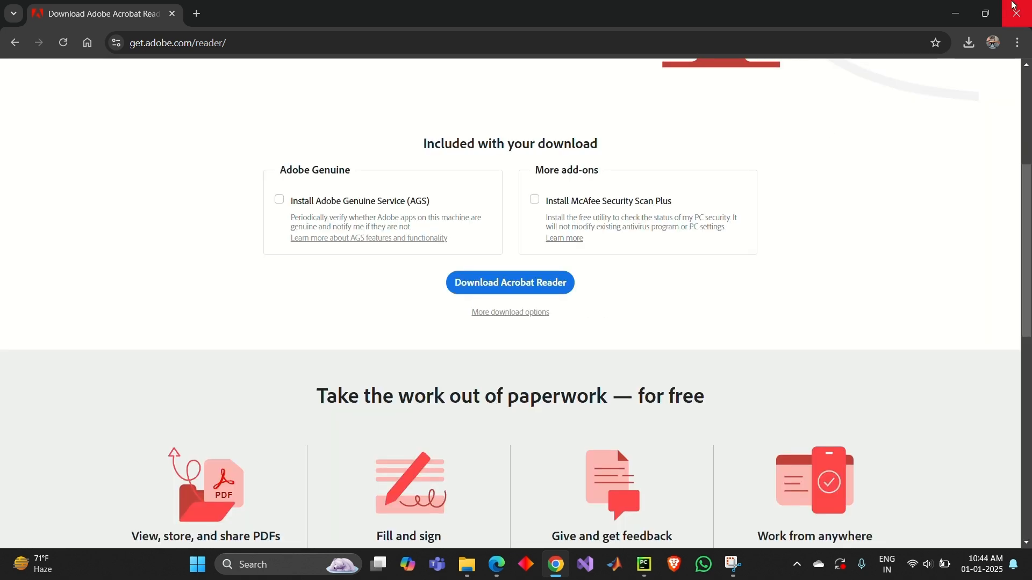
{"action": "left_click", "coordinate": [955, 14]}
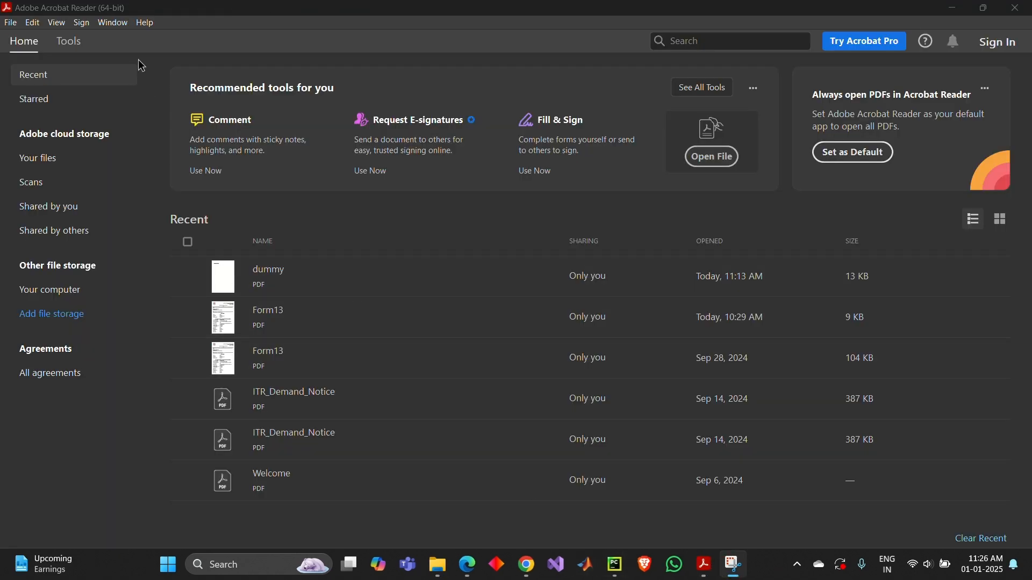
Open the Identities & Trusted Certificates settings from the Signatures preferences and display the Digital IDs.
{"action": "left_click", "coordinate": [33, 23]}
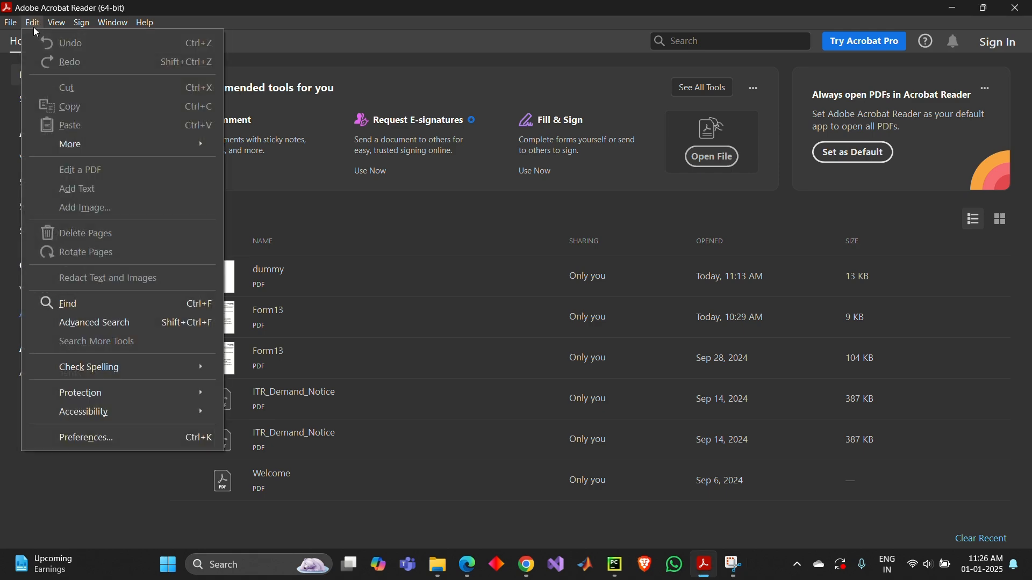
{"action": "left_click", "coordinate": [122, 444]}
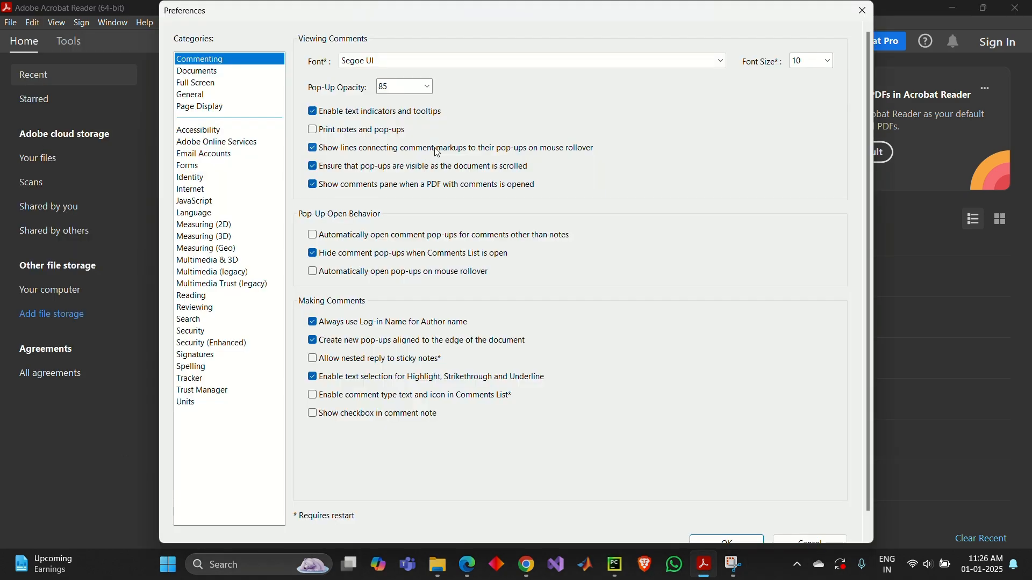
{"action": "left_click", "coordinate": [204, 359]}
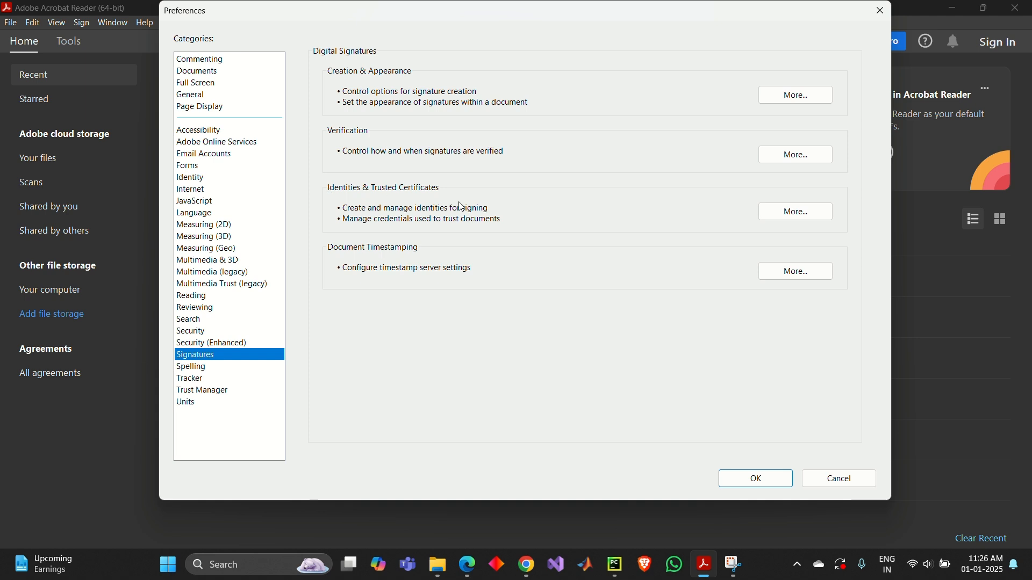
{"action": "left_click", "coordinate": [802, 216]}
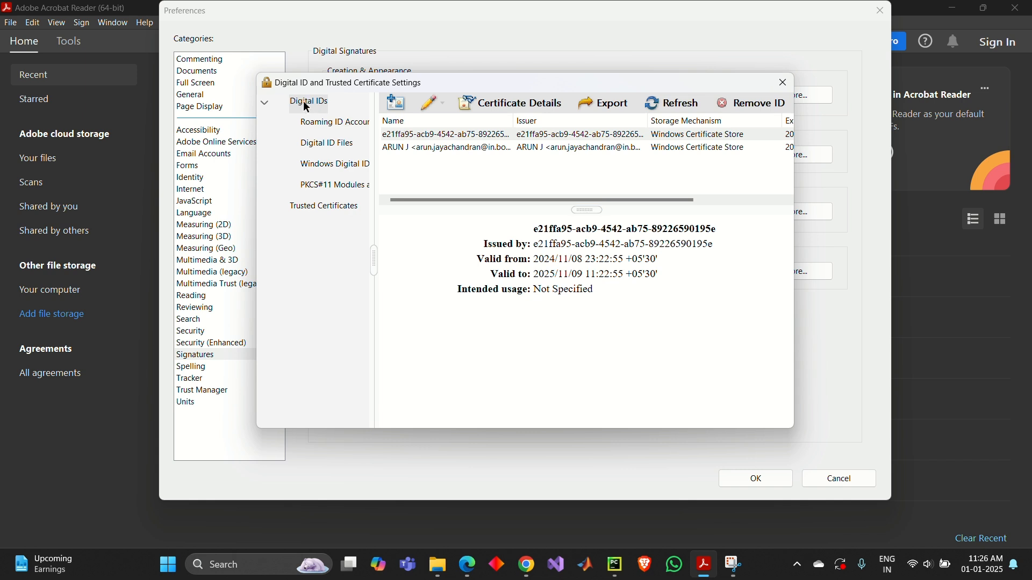
{"action": "left_click", "coordinate": [307, 107]}
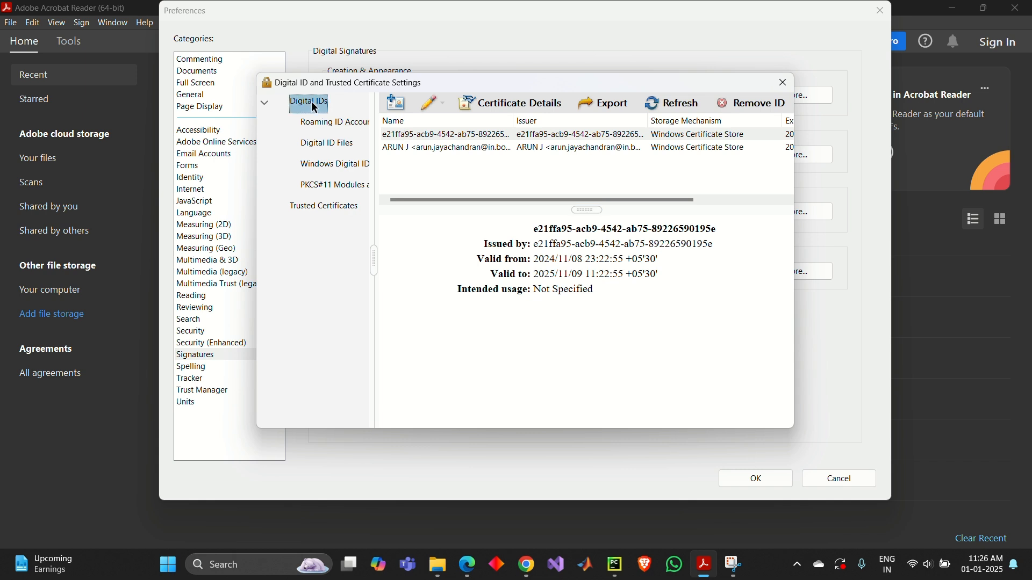
Start adding a newly created self-signed digital ID, stored as a new PKCS#12 digital ID file.
{"action": "left_click", "coordinate": [396, 103]}
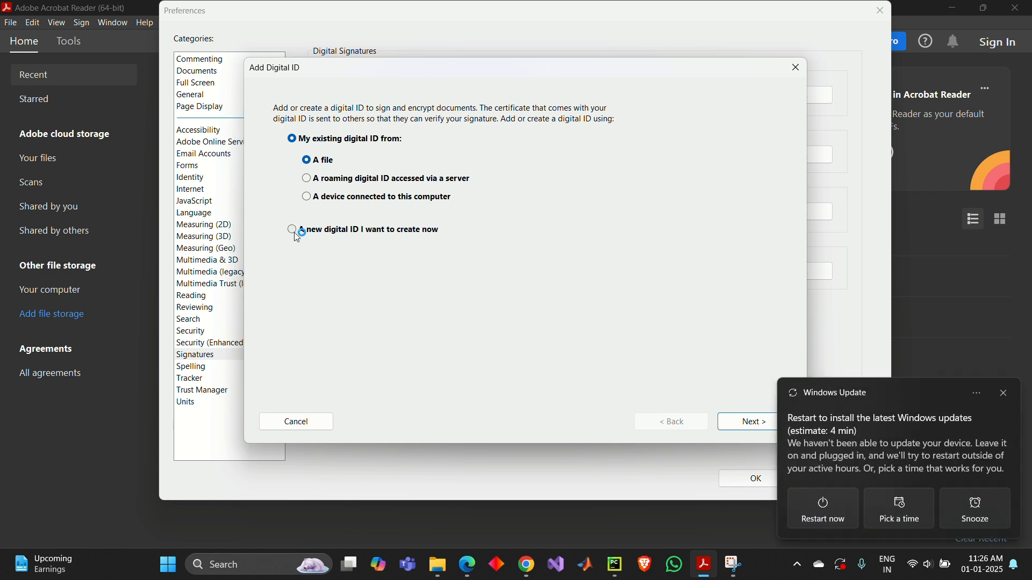
{"action": "left_click", "coordinate": [1004, 394]}
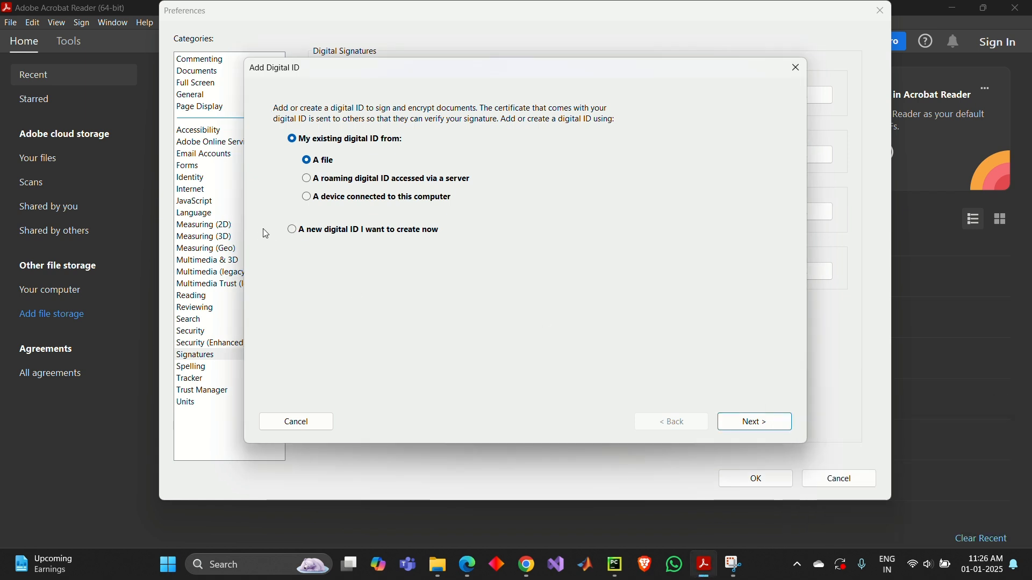
{"action": "left_click", "coordinate": [305, 227]}
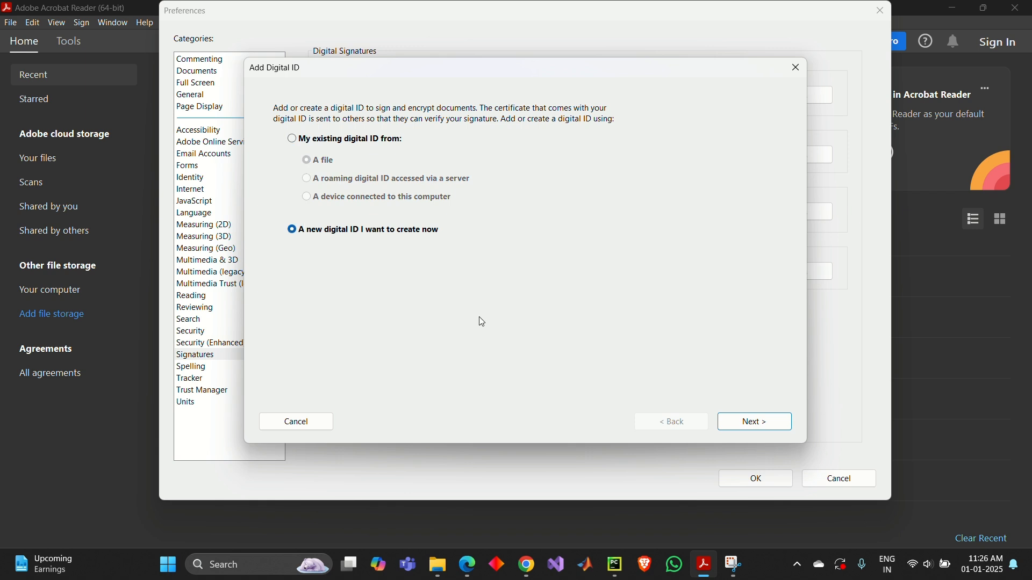
{"action": "left_click", "coordinate": [774, 423]}
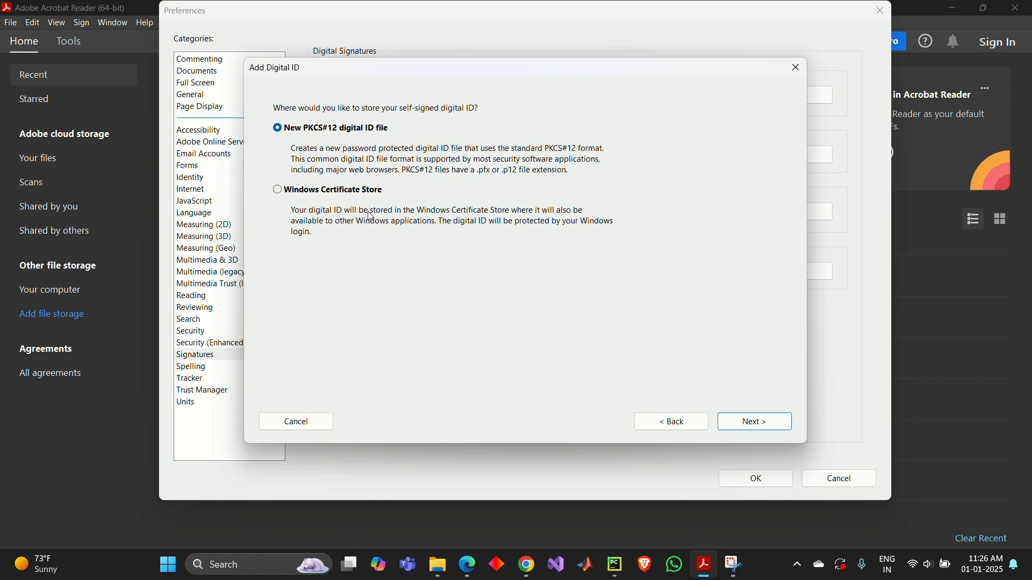
{"action": "left_click", "coordinate": [773, 422]}
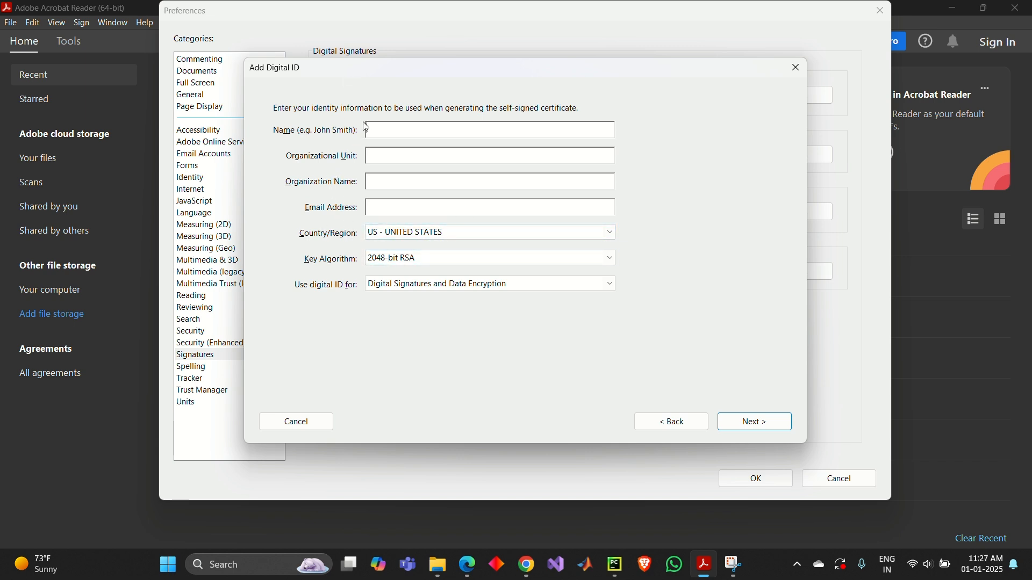
Fill in the identity information, enter and confirm the digital ID file's password, and finish creating the digital ID.
{"action": "left_click", "coordinate": [449, 20]}
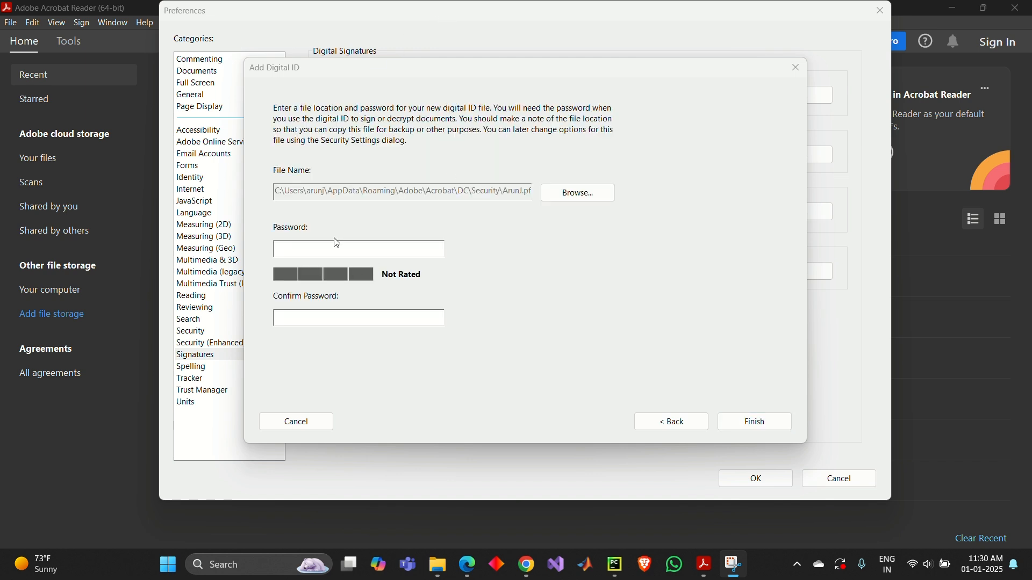
{"action": "left_click", "coordinate": [327, 244]}
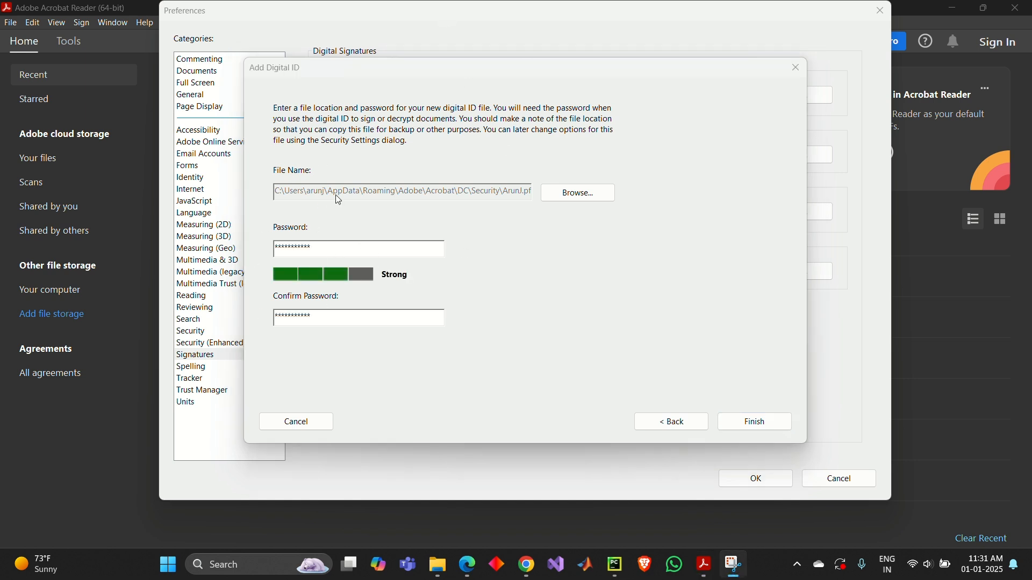
{"action": "left_click", "coordinate": [755, 422]}
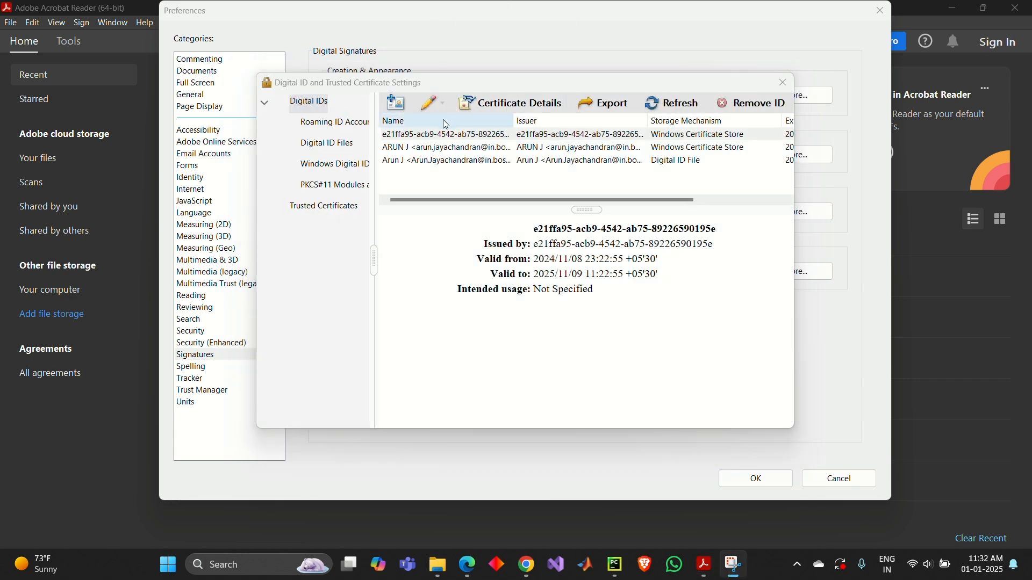
{"action": "left_click", "coordinate": [423, 164]}
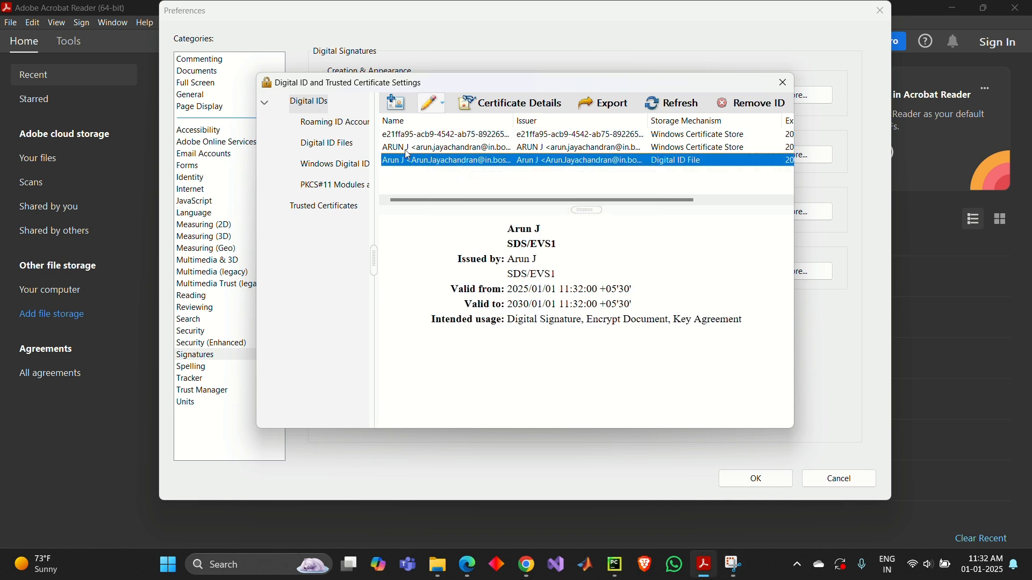
{"action": "left_click", "coordinate": [441, 26]}
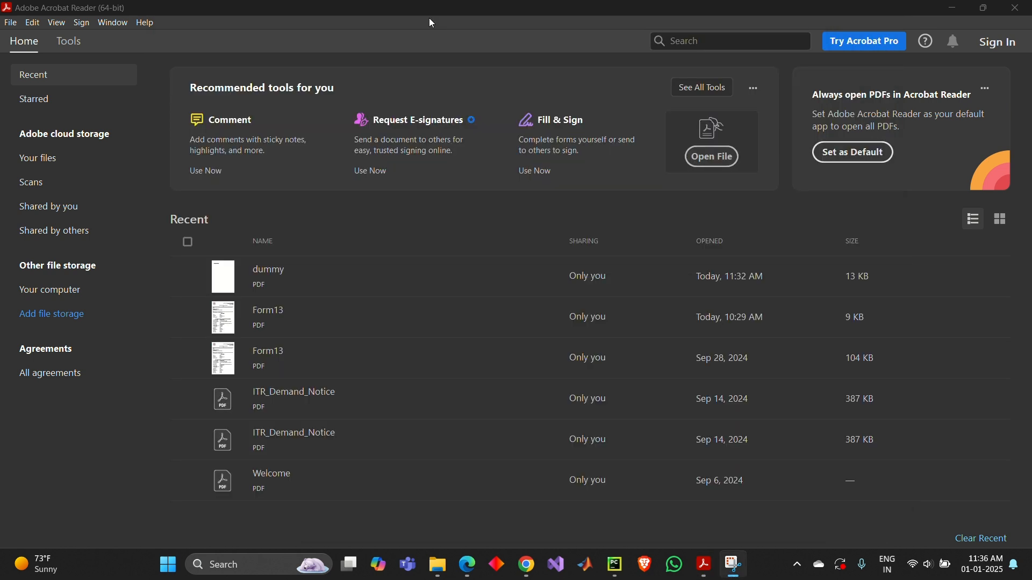
Open dummy.pdf from the Documents folder on drive D.
{"action": "left_click", "coordinate": [10, 22]}
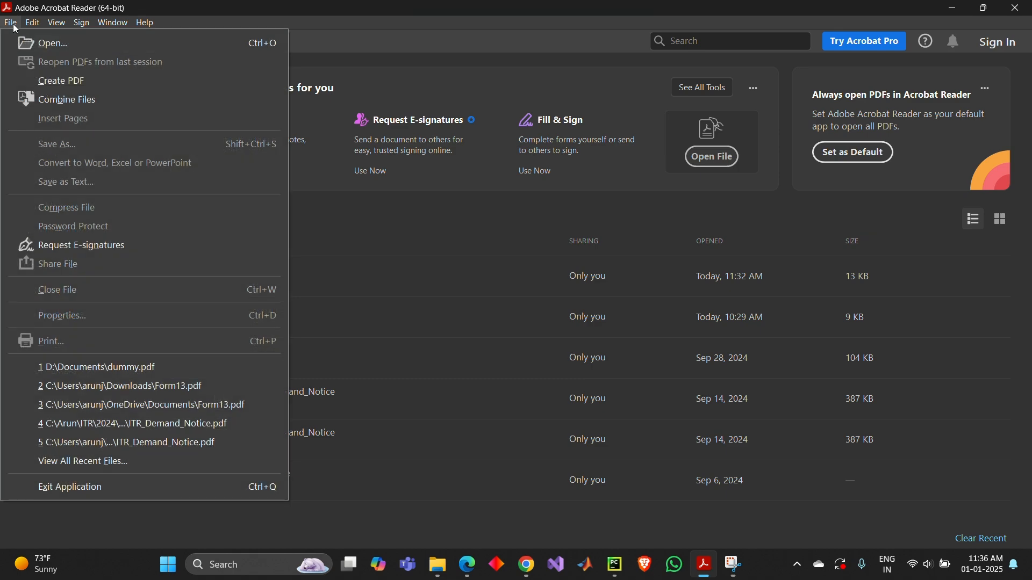
{"action": "left_click", "coordinate": [82, 44]}
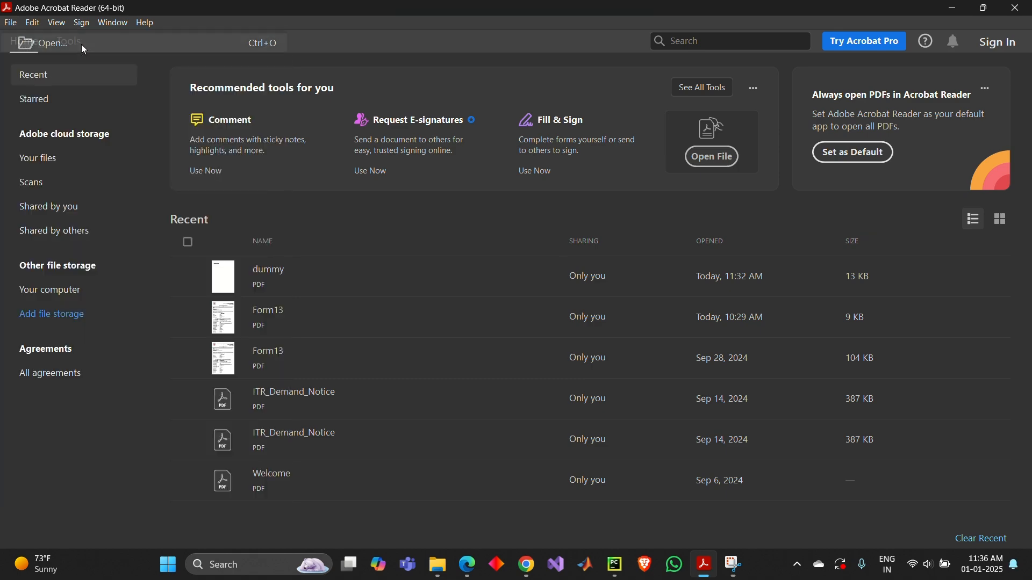
{"action": "double_click", "coordinate": [175, 135]}
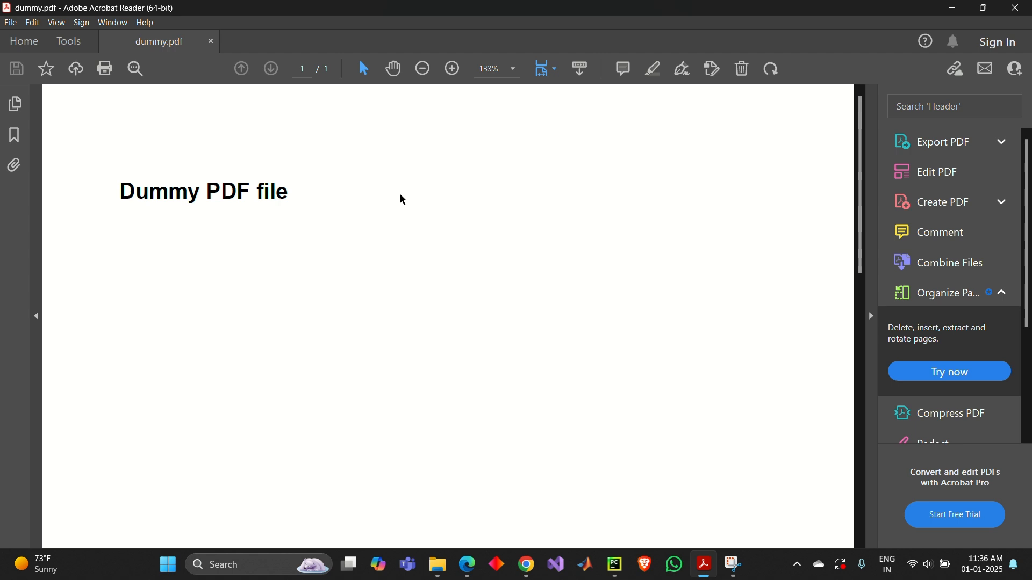
Start digitally signing with the Certificates tool and draw a rectangular signature area below and to the right of the page title.
{"action": "left_click", "coordinate": [71, 52]}
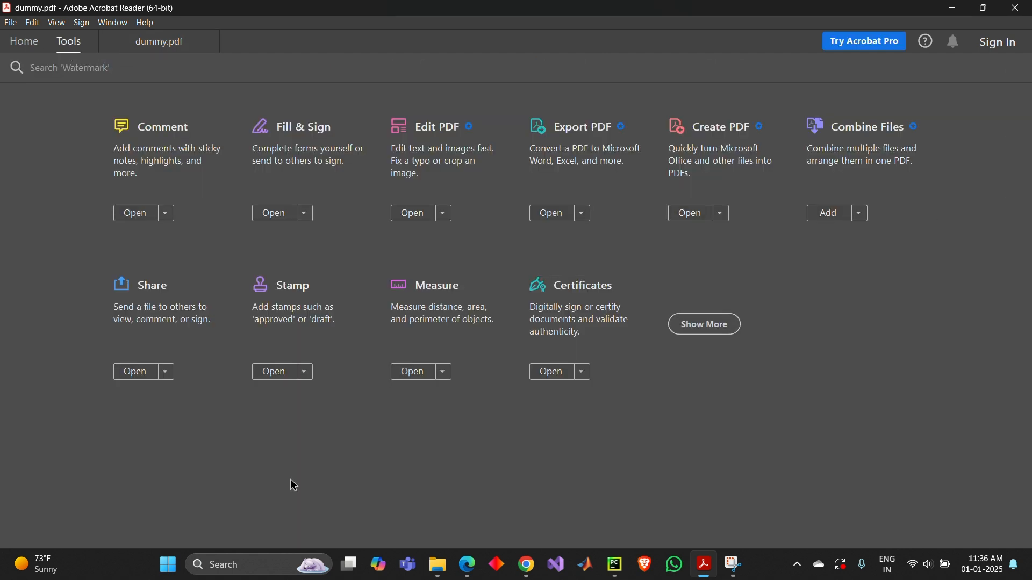
{"action": "left_click", "coordinate": [571, 288]}
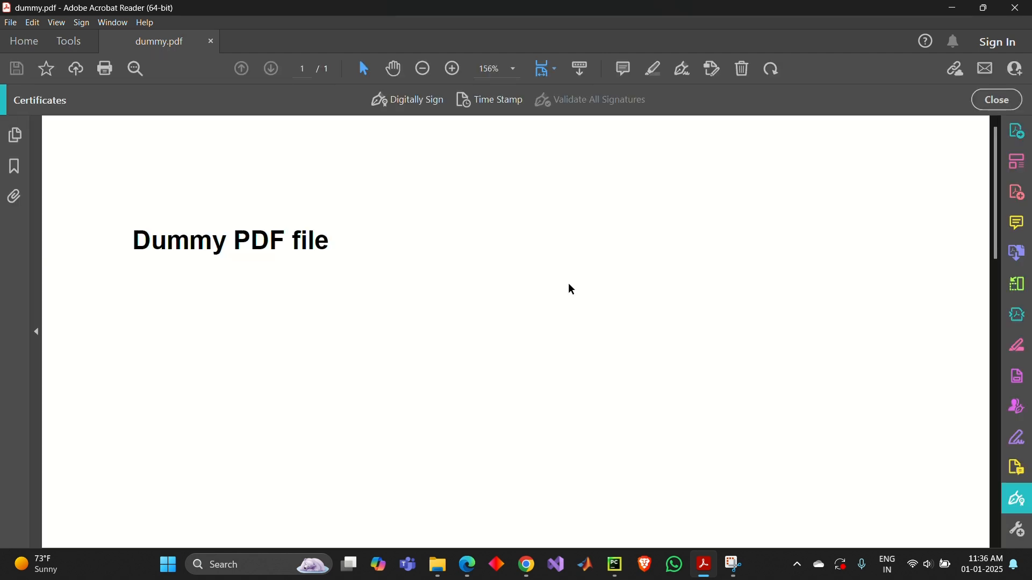
{"action": "left_click", "coordinate": [424, 110]}
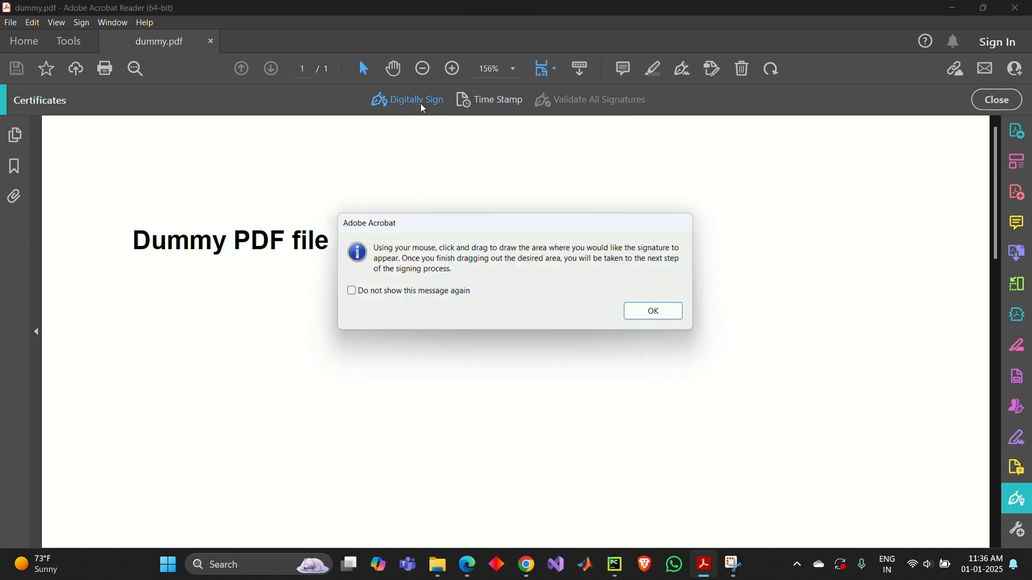
{"action": "left_click", "coordinate": [657, 313]}
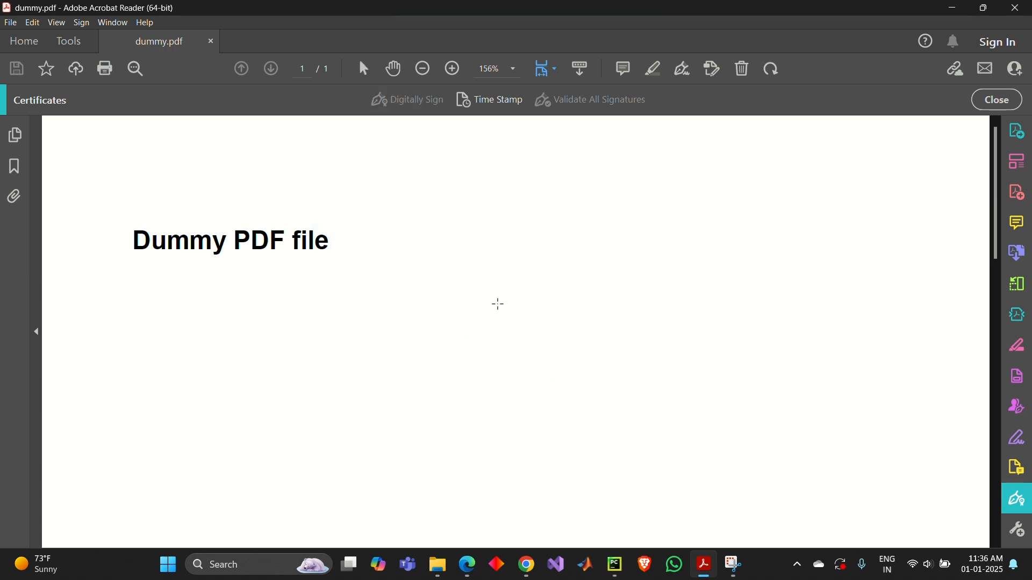
{"action": "left_click_drag", "start_coordinate": [498, 305], "coordinate": [756, 409]}
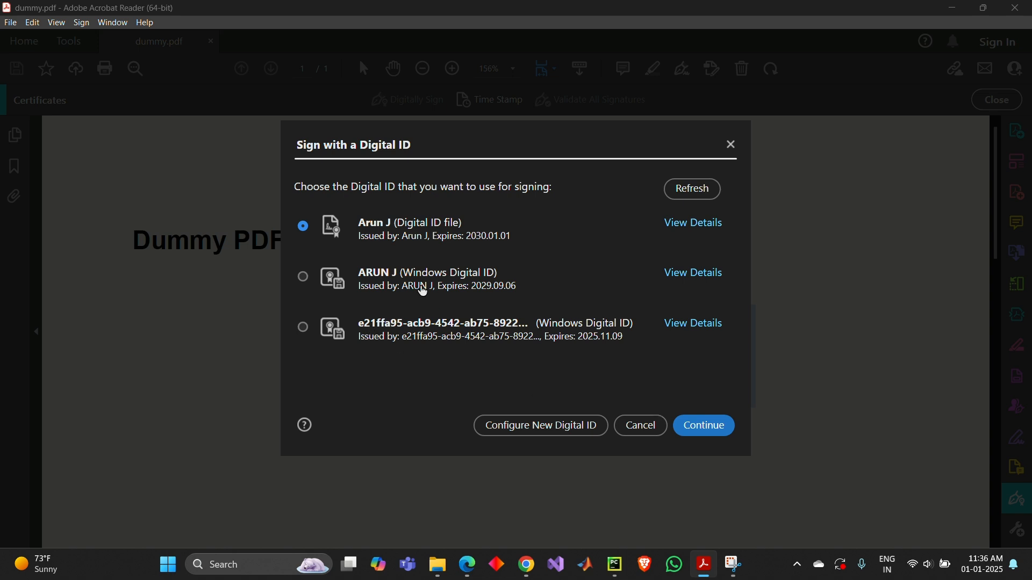
Choose the digital ID stored as a file, enter its password, and sign with the Standard Text appearance.
{"action": "left_click", "coordinate": [419, 236]}
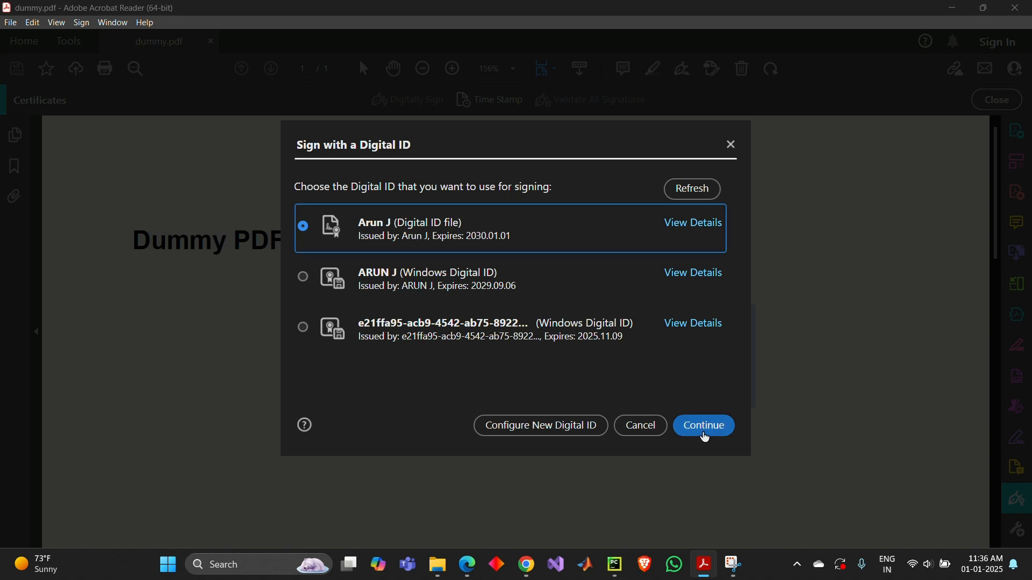
{"action": "left_click", "coordinate": [705, 433]}
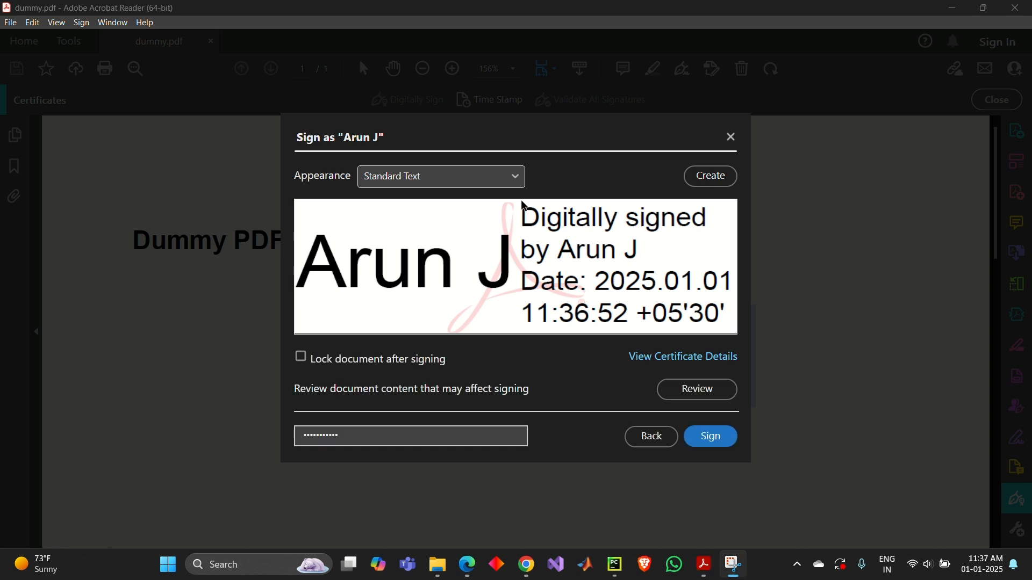
{"action": "left_click", "coordinate": [724, 439]}
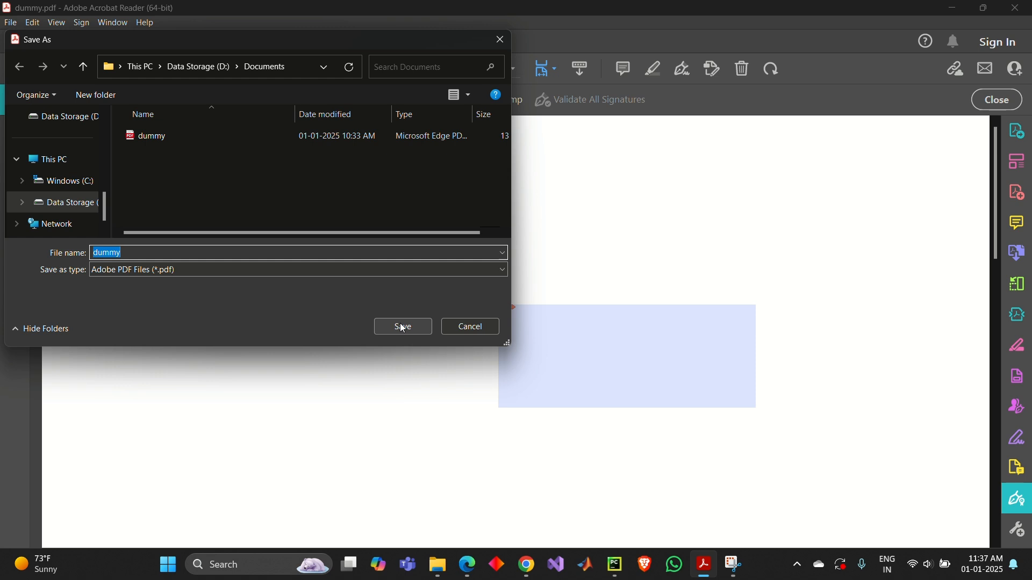
Save the signed PDF as dummysign in the Documents folder on drive D.
{"action": "left_click", "coordinate": [206, 255]}
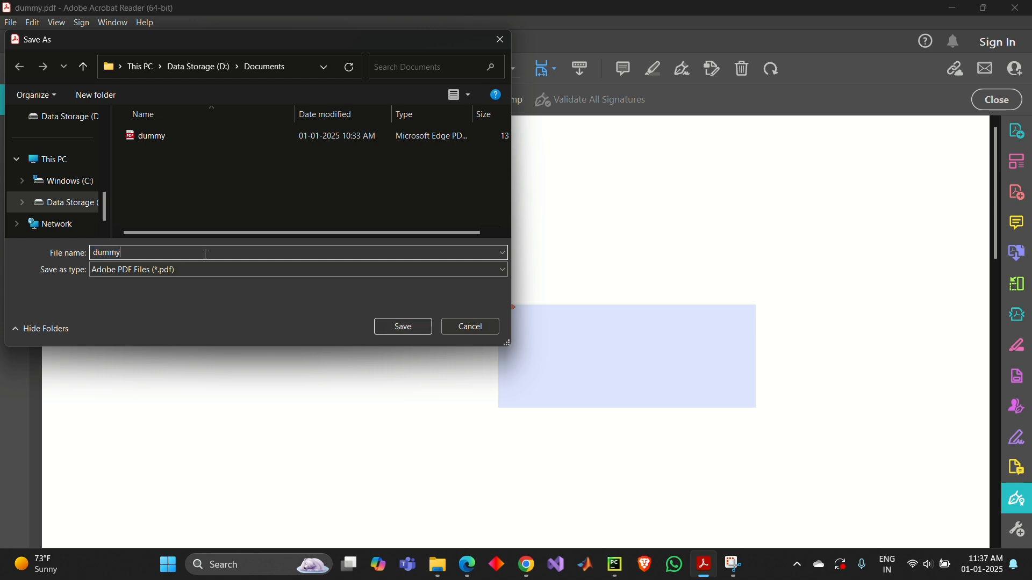
{"action": "type", "text": "sign"}
{"action": "left_click", "coordinate": [384, 330]}
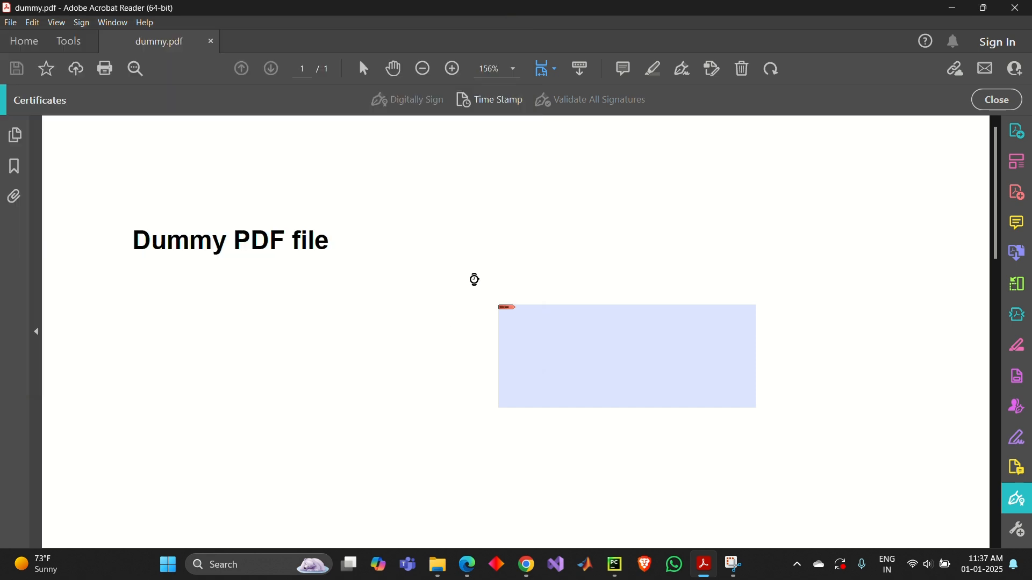